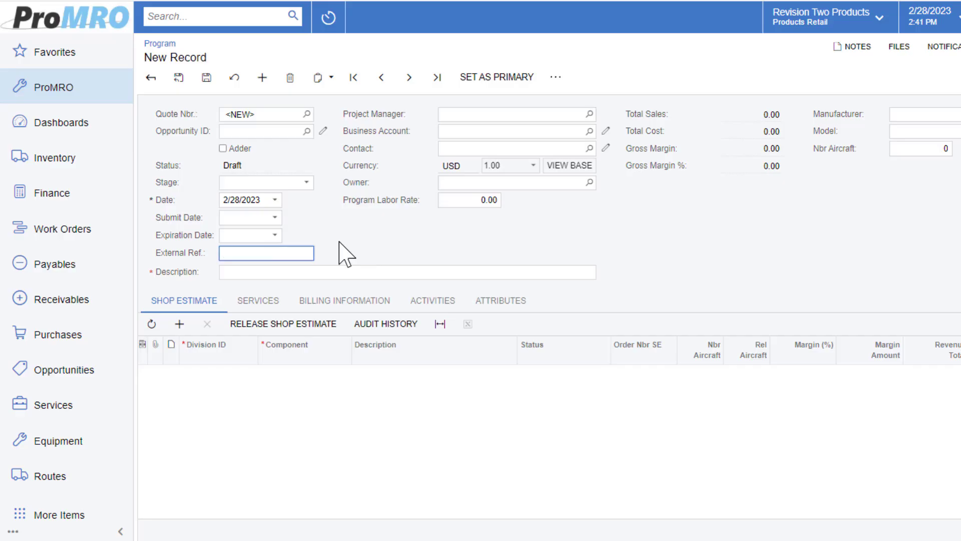
Step: Enter CO7865 as the new quote's external reference and "4510-11LG-00 COFFEE MAKER MOD CAMPAIGN" as its description
{"action": "type", "text": "CO7865"}
{"action": "key", "text": "Tab"}
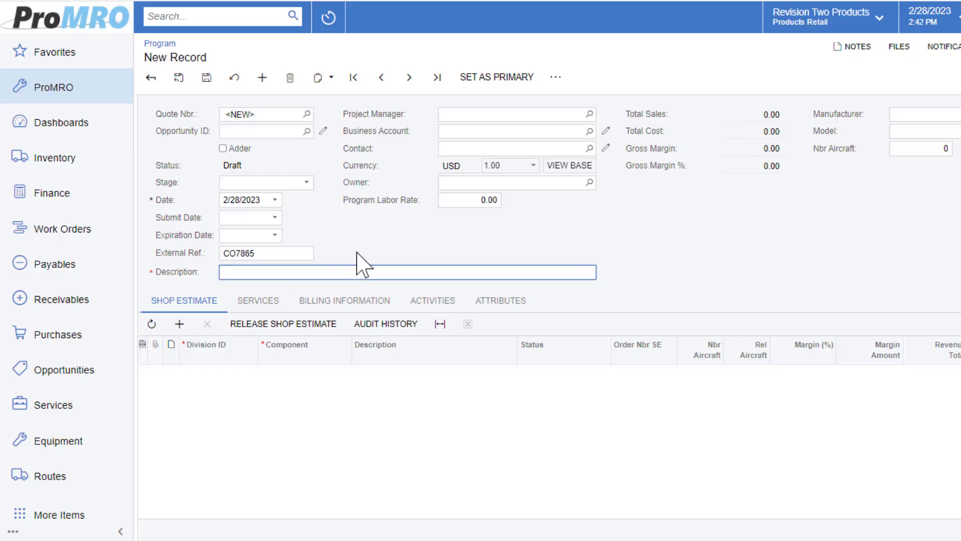
{"action": "type", "text": "4510-11LG-00 COFFEE MAKER MOD CAMPAIGN"}
{"action": "key", "text": "Tab"}
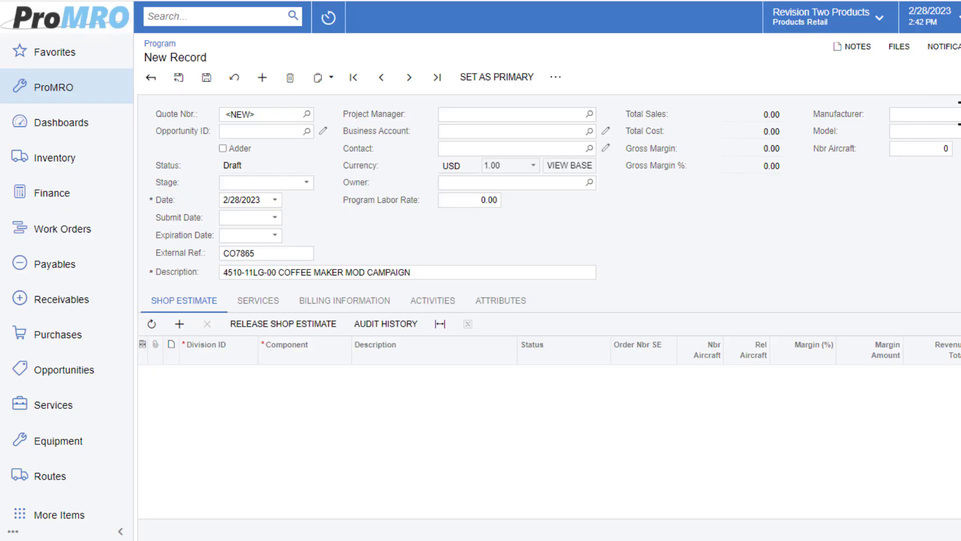
Step: Set the manufacturer to Iacobucci HF and the business account to ADAMS AIR, and save the quote
{"action": "left_click", "coordinate": [958, 113]}
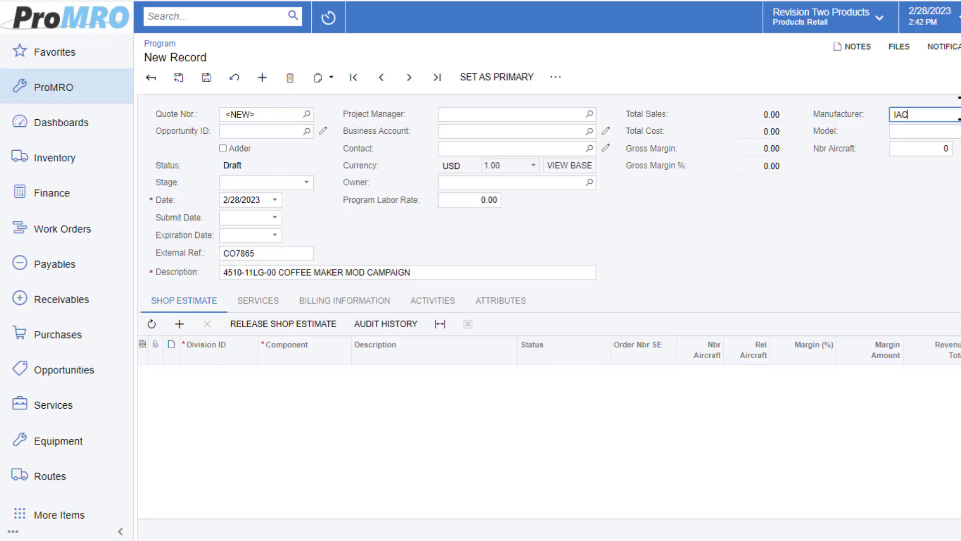
{"action": "left_click", "coordinate": [944, 129]}
{"action": "left_click", "coordinate": [510, 131]}
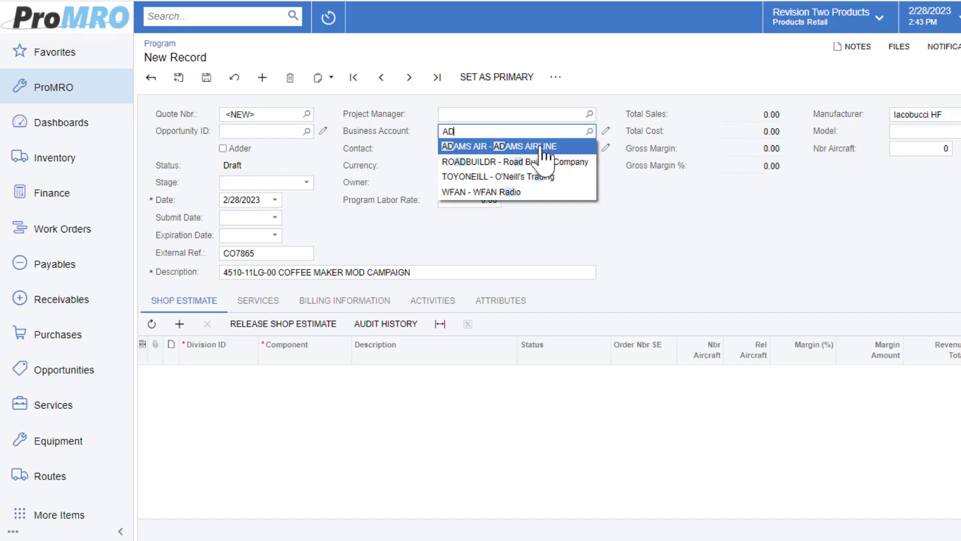
{"action": "left_click", "coordinate": [531, 146]}
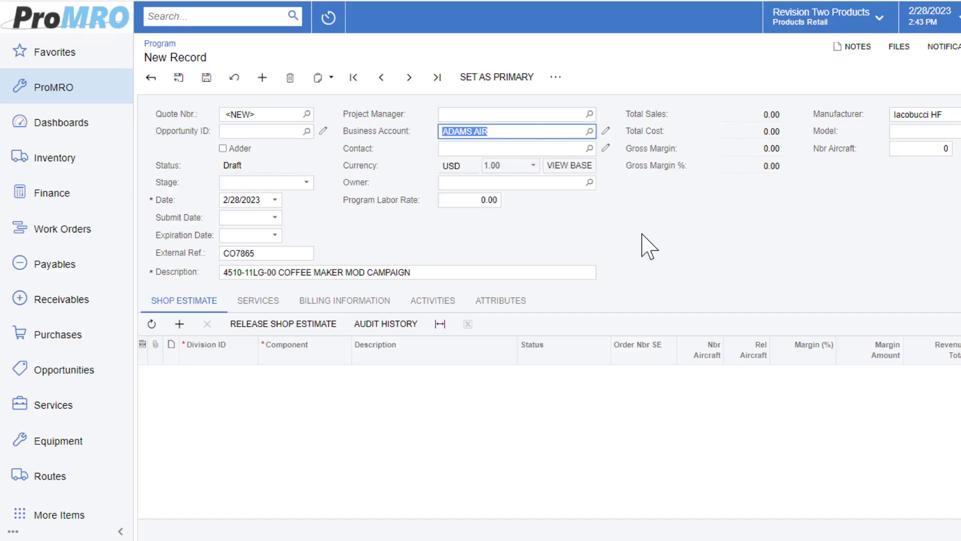
{"action": "left_click", "coordinate": [207, 77]}
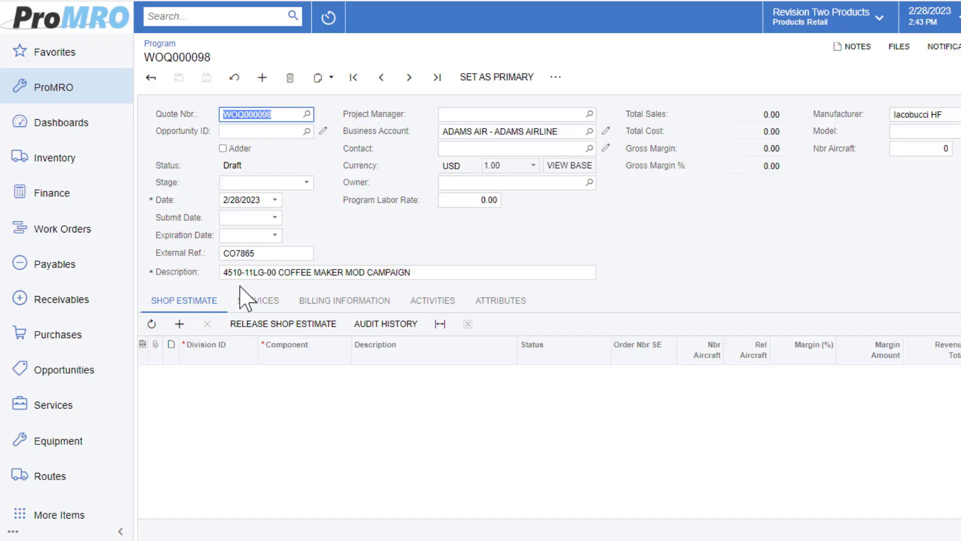
Step: Add a shop estimate line with division GALLEY, component REPAIR and 10 aircraft, and save the quote
{"action": "left_click", "coordinate": [253, 374]}
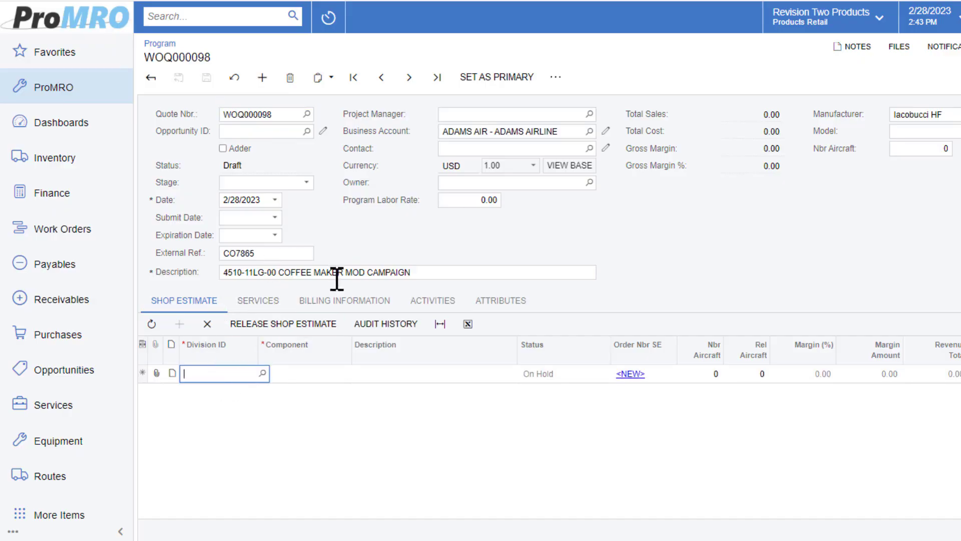
{"action": "left_click", "coordinate": [262, 372]}
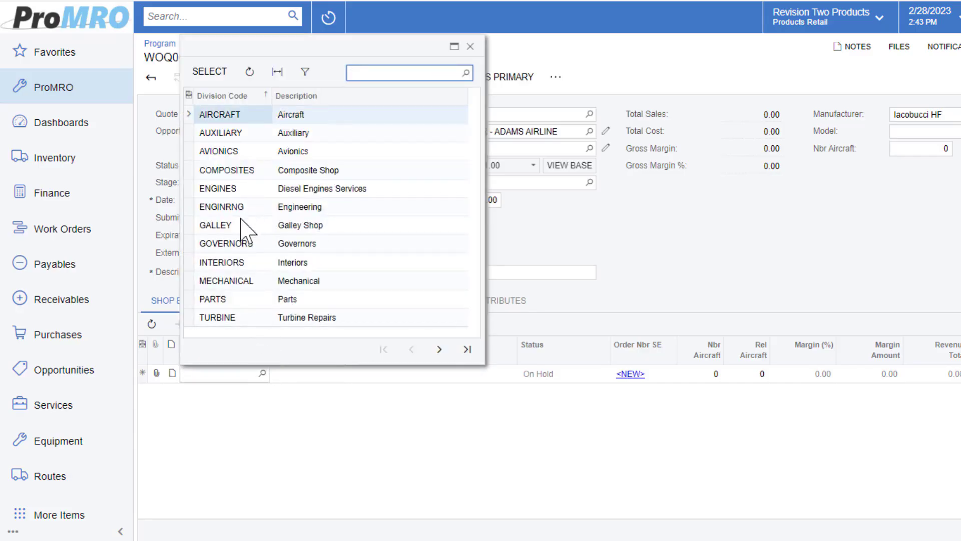
{"action": "double_click", "coordinate": [233, 226]}
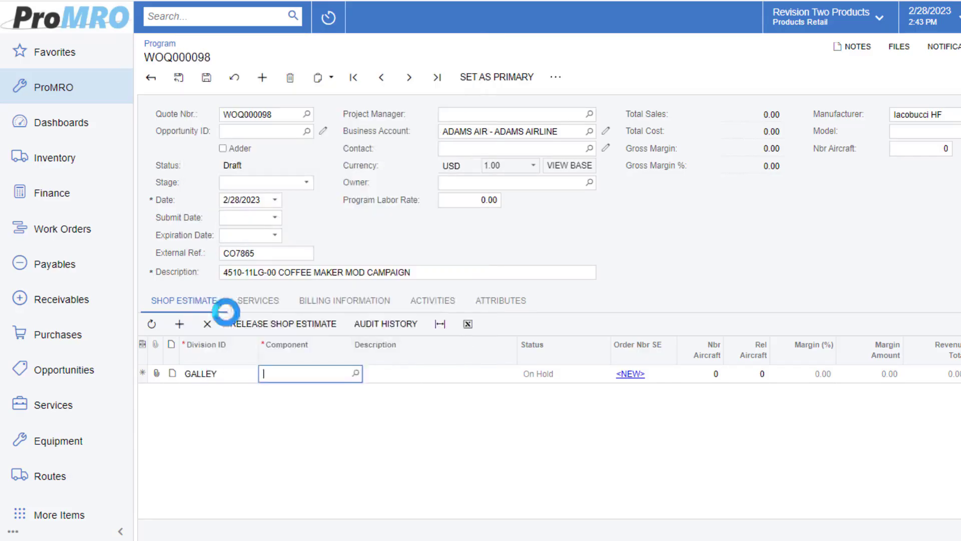
{"action": "left_click", "coordinate": [356, 374]}
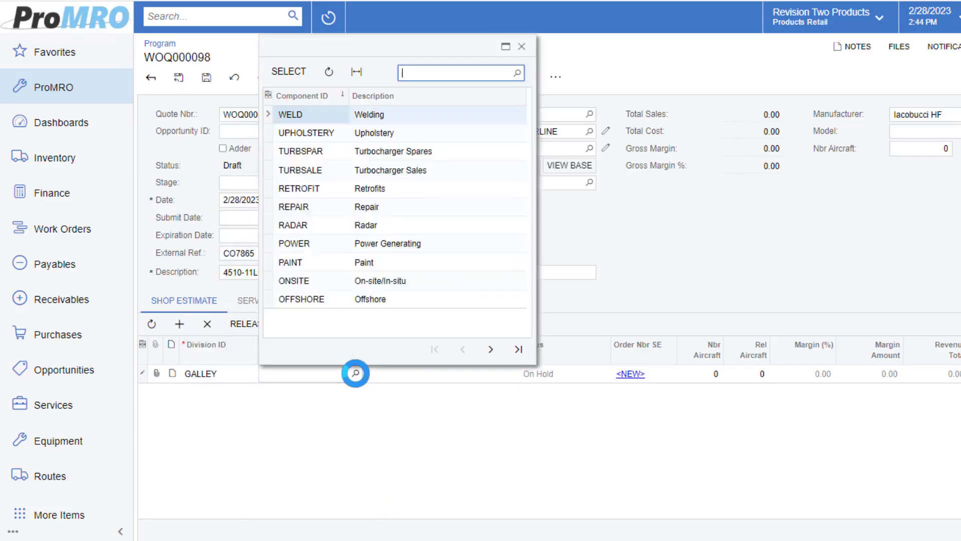
{"action": "double_click", "coordinate": [297, 208]}
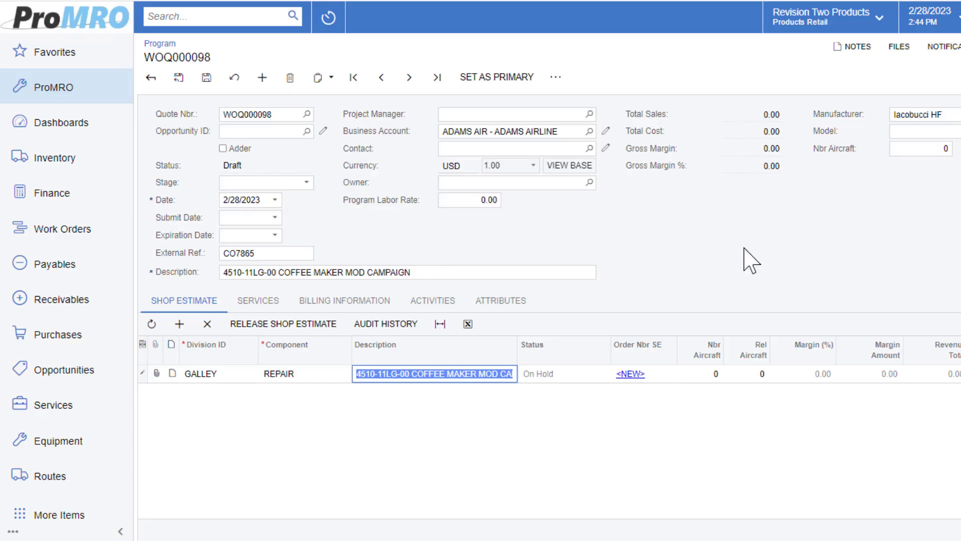
{"action": "key", "text": "Tab"}
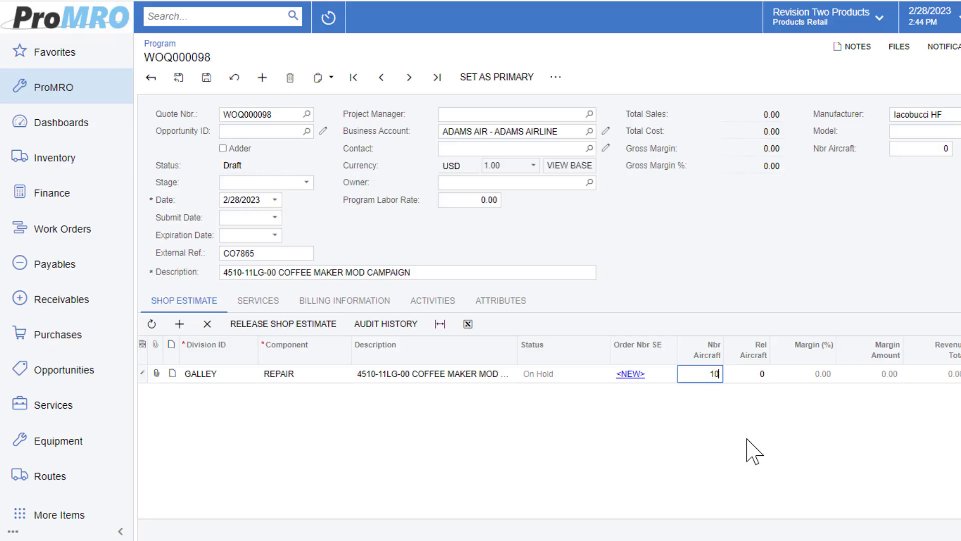
{"action": "left_click", "coordinate": [711, 395]}
{"action": "left_click", "coordinate": [206, 77]}
Step: Set the default account in the quote's billing information to 40000
{"action": "left_click", "coordinate": [368, 303]}
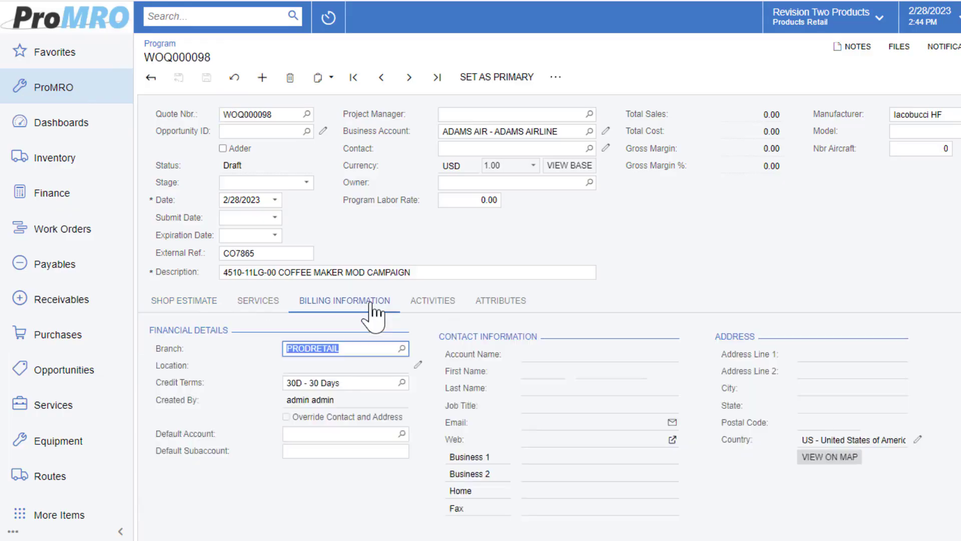
{"action": "left_click", "coordinate": [330, 434]}
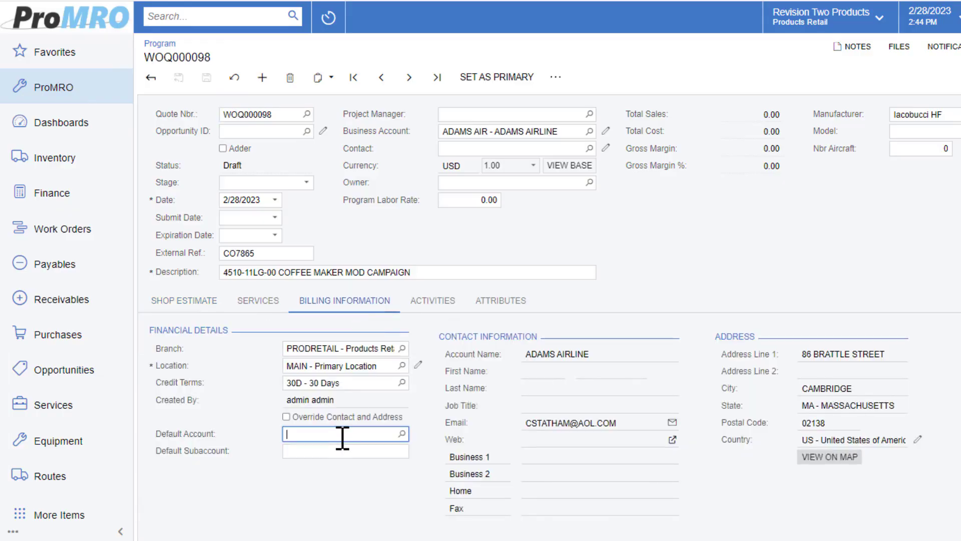
{"action": "type", "text": "40000"}
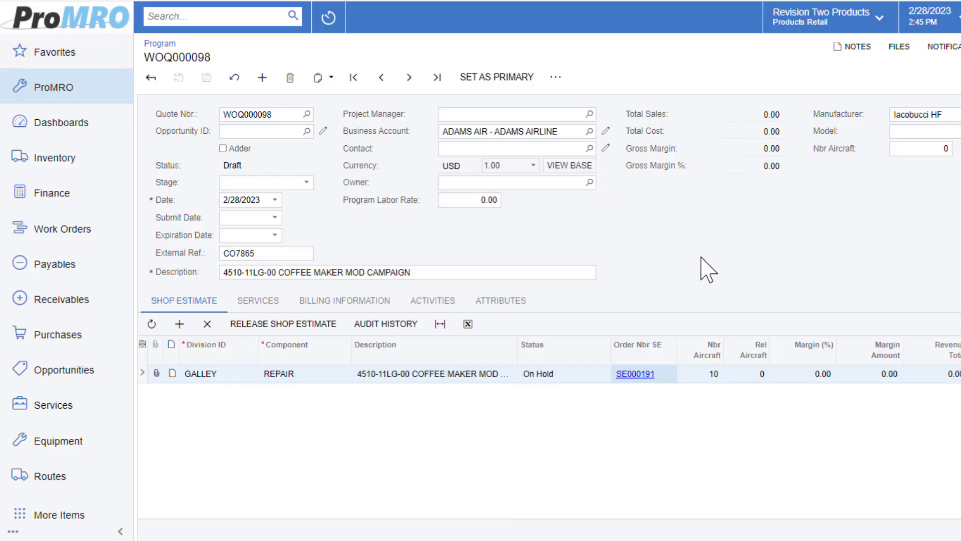
Step: Add the 4510 STD REPAIR task card package to the galley repair estimate, and take the estimate off hold and release it
{"action": "left_click", "coordinate": [644, 375]}
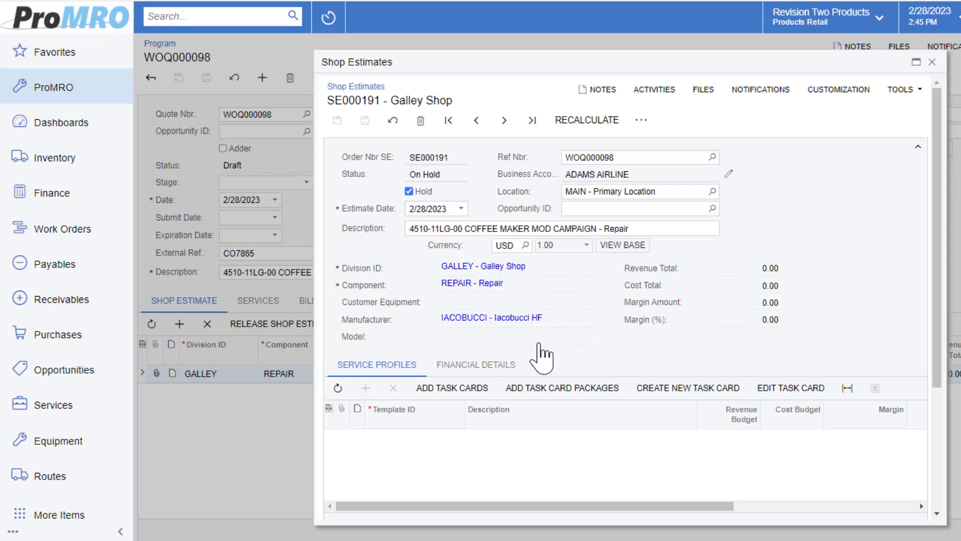
{"action": "left_click", "coordinate": [581, 393]}
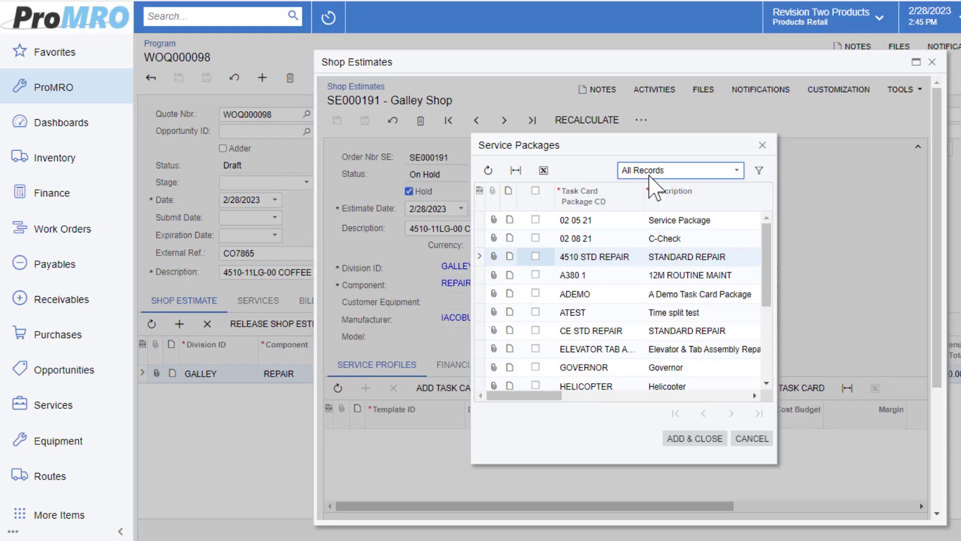
{"action": "left_click", "coordinate": [535, 256]}
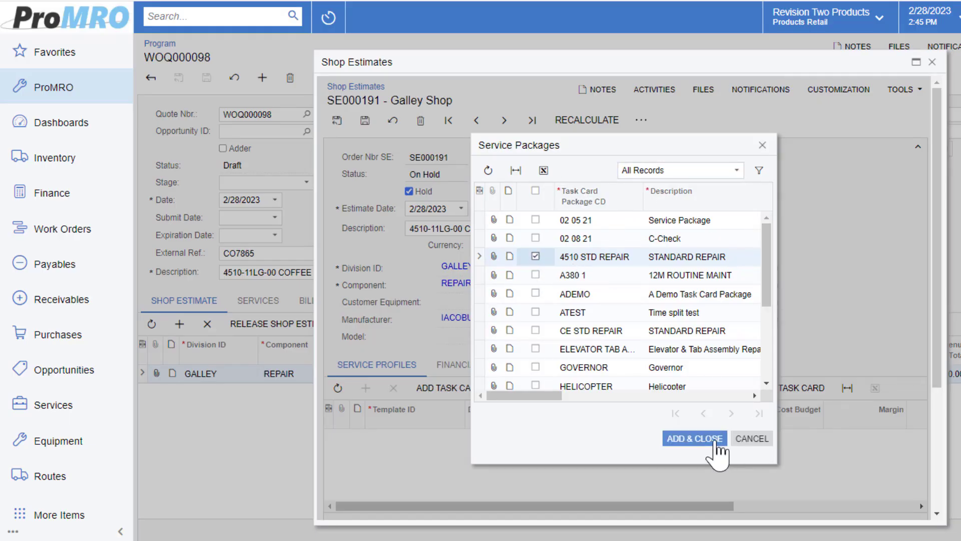
{"action": "left_click", "coordinate": [710, 439]}
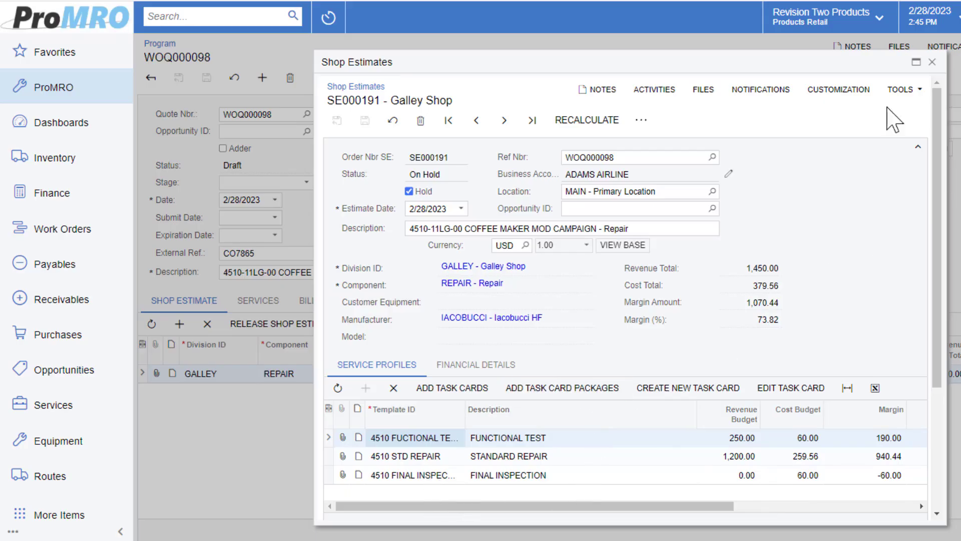
{"action": "left_click", "coordinate": [409, 191]}
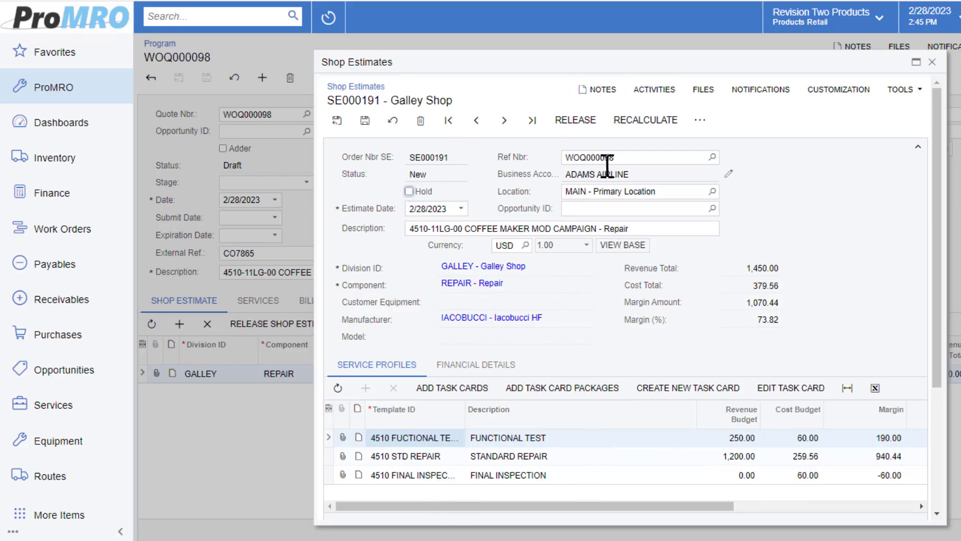
{"action": "left_click", "coordinate": [580, 120]}
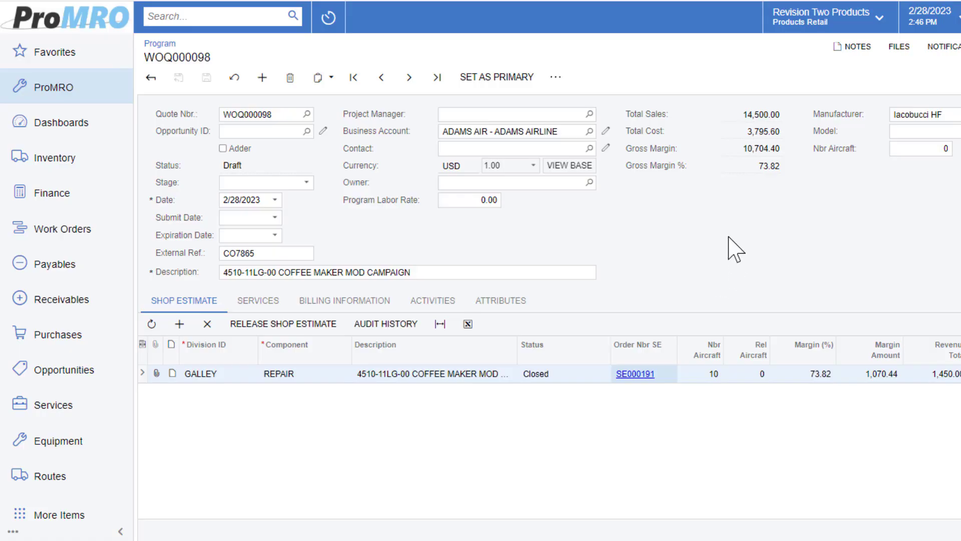
Step: Select the functional test, standard repair and final inspection services on the quote and accept all services
{"action": "left_click", "coordinate": [277, 302]}
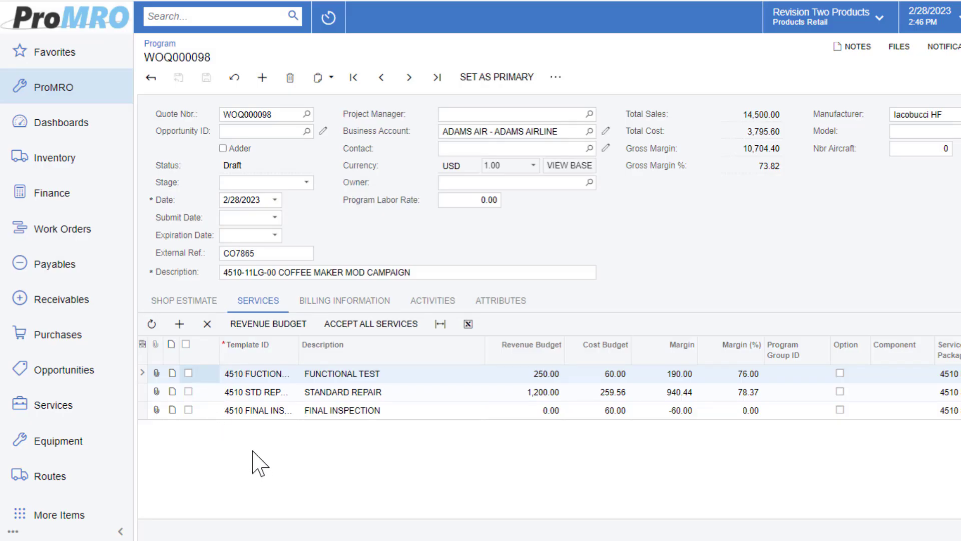
{"action": "left_click", "coordinate": [189, 373]}
{"action": "left_click", "coordinate": [188, 391]}
{"action": "left_click", "coordinate": [189, 409]}
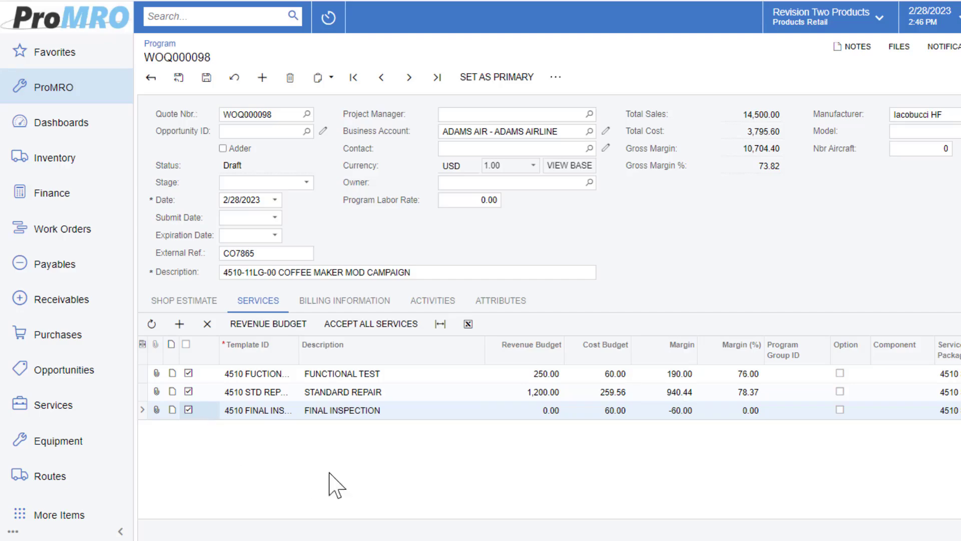
{"action": "left_click", "coordinate": [383, 324]}
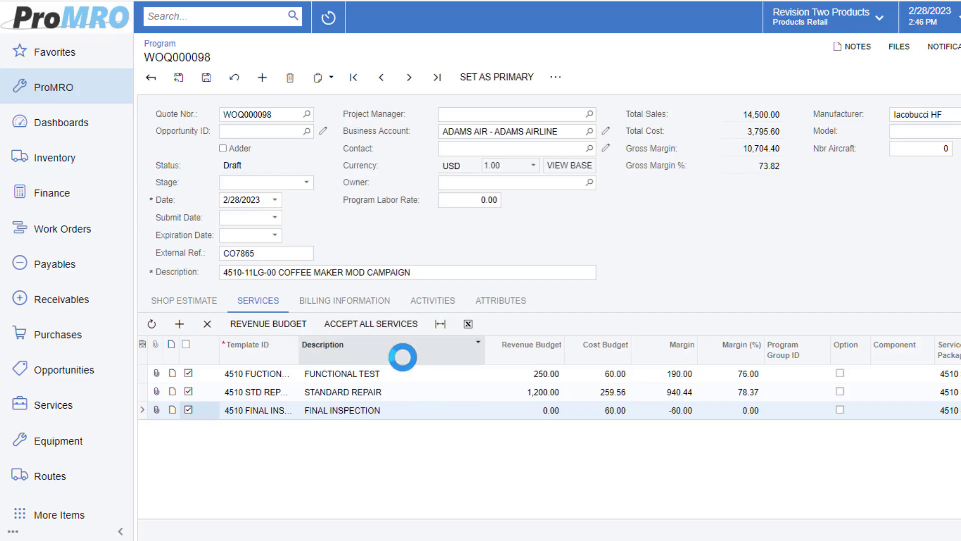
Step: Release the shop estimate to a work order with serial number 846545, customer equipment 4510 11LG 00 and aircraft reference number 1
{"action": "left_click", "coordinate": [192, 301]}
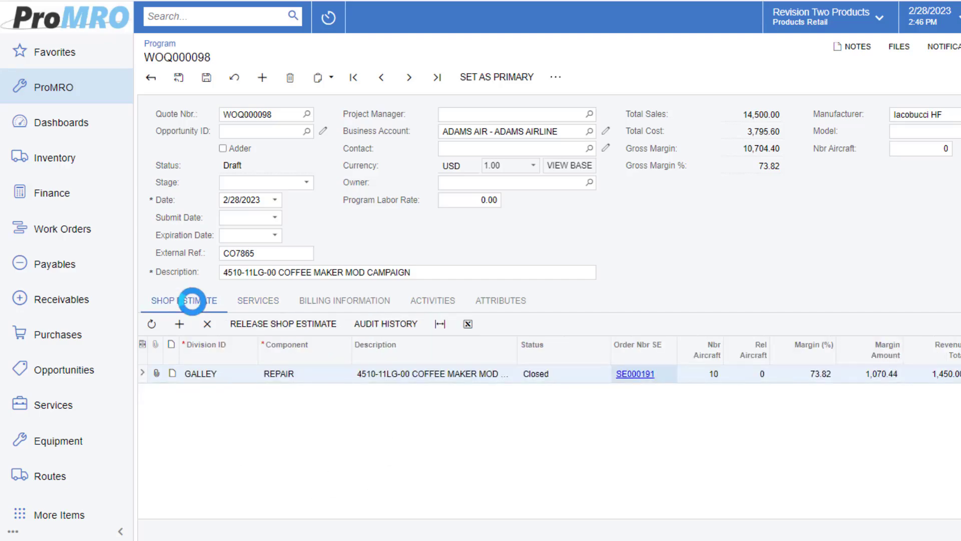
{"action": "left_click", "coordinate": [266, 326]}
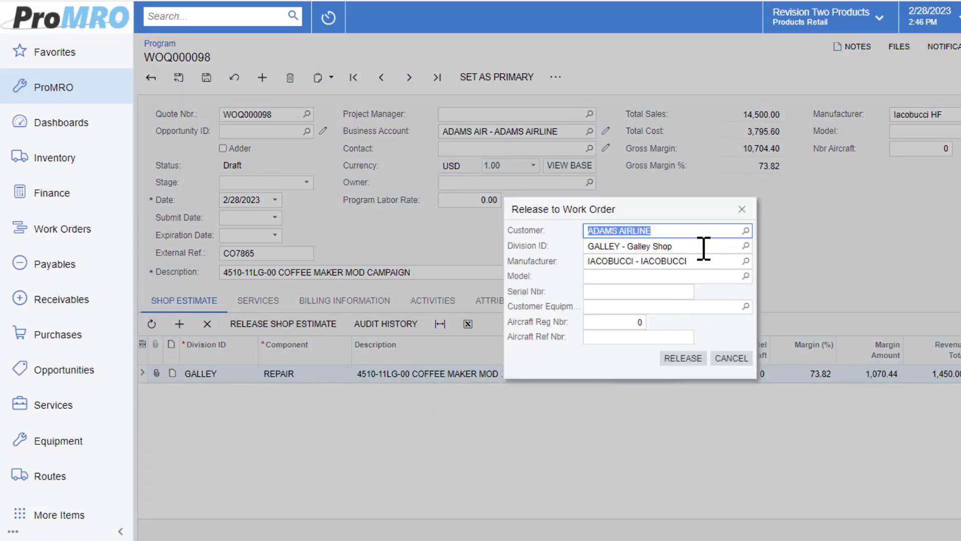
{"action": "left_click", "coordinate": [591, 290]}
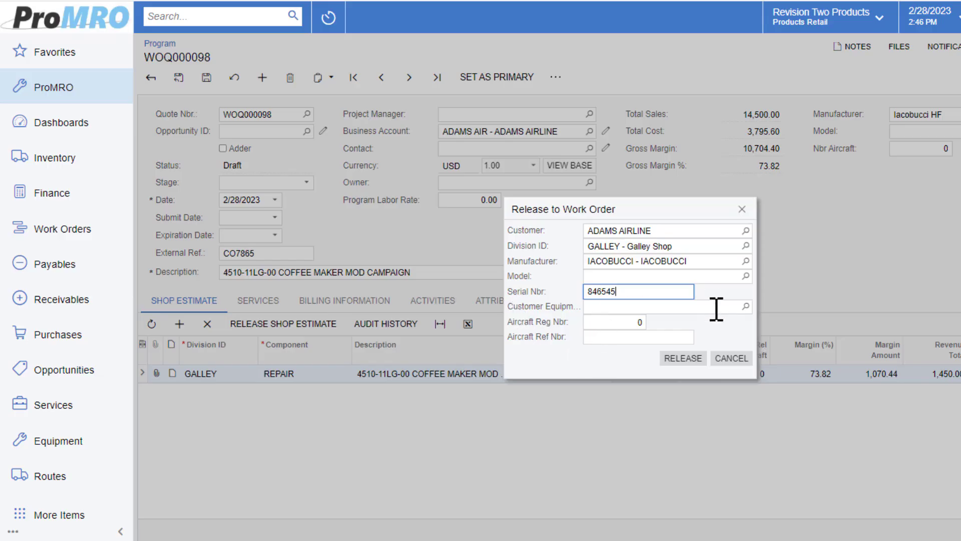
{"action": "left_click", "coordinate": [744, 306]}
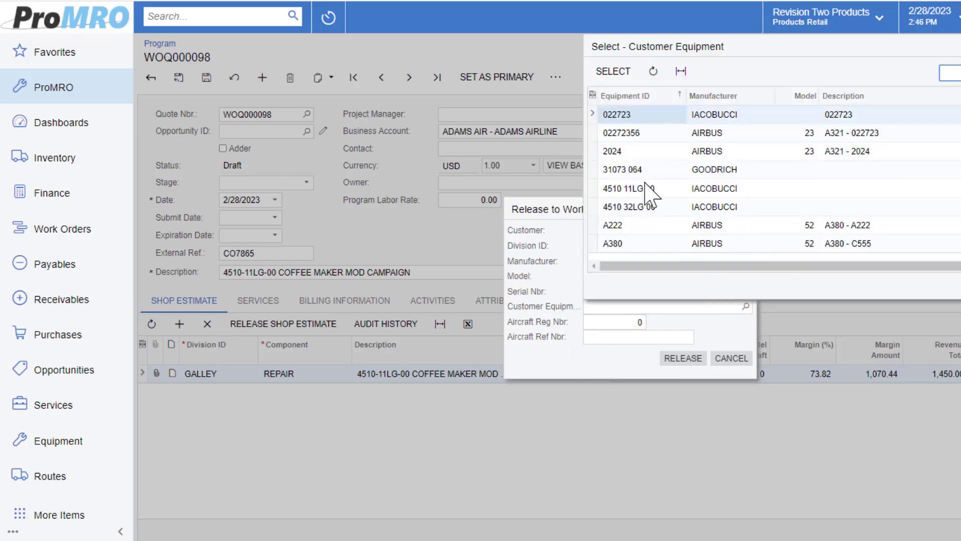
{"action": "double_click", "coordinate": [643, 188]}
{"action": "type", "text": "1"}
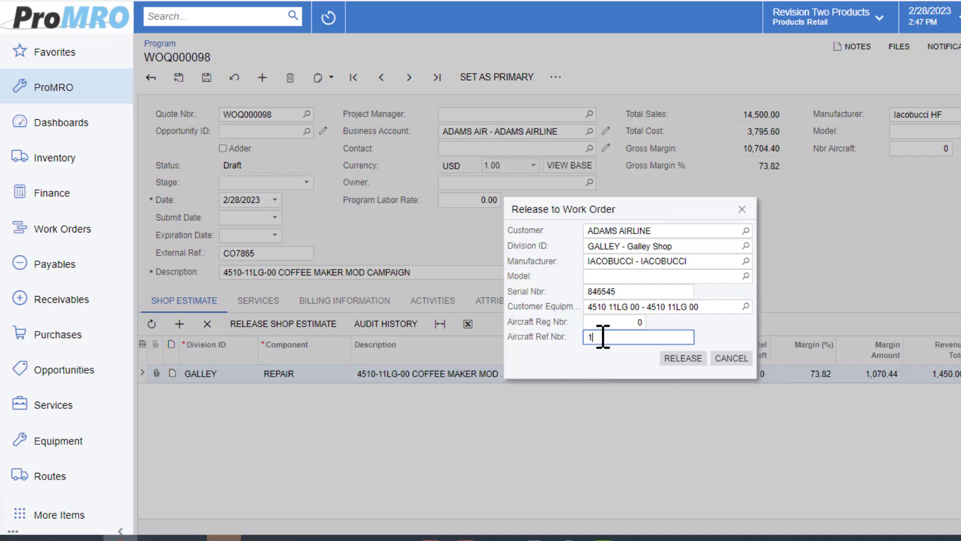
{"action": "left_click", "coordinate": [675, 359]}
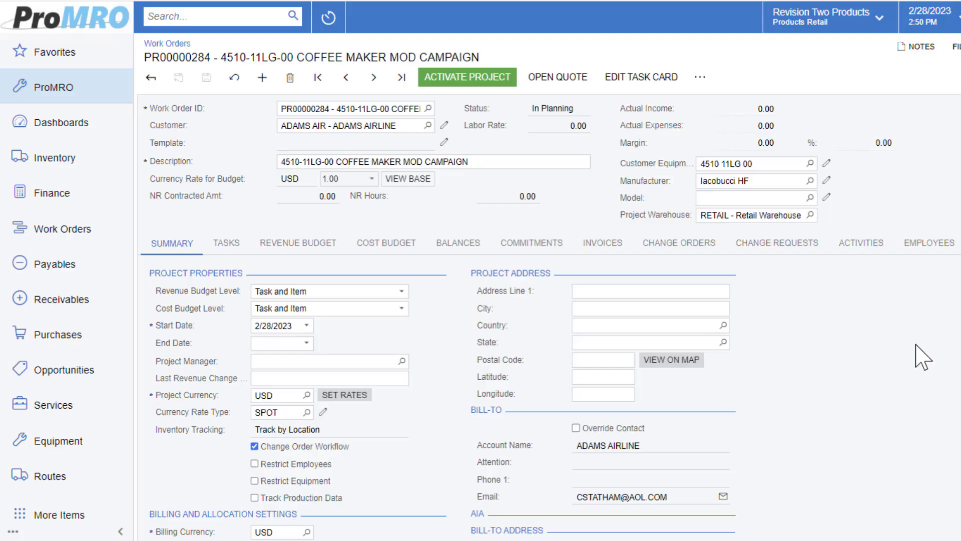
Step: Review the new work order's summary down to its quote references and open its tasks
{"action": "scroll", "coordinate": [435, 270], "scroll_direction": "down", "scroll_amount": 2}
{"action": "scroll", "coordinate": [408, 268], "scroll_direction": "down", "scroll_amount": 3}
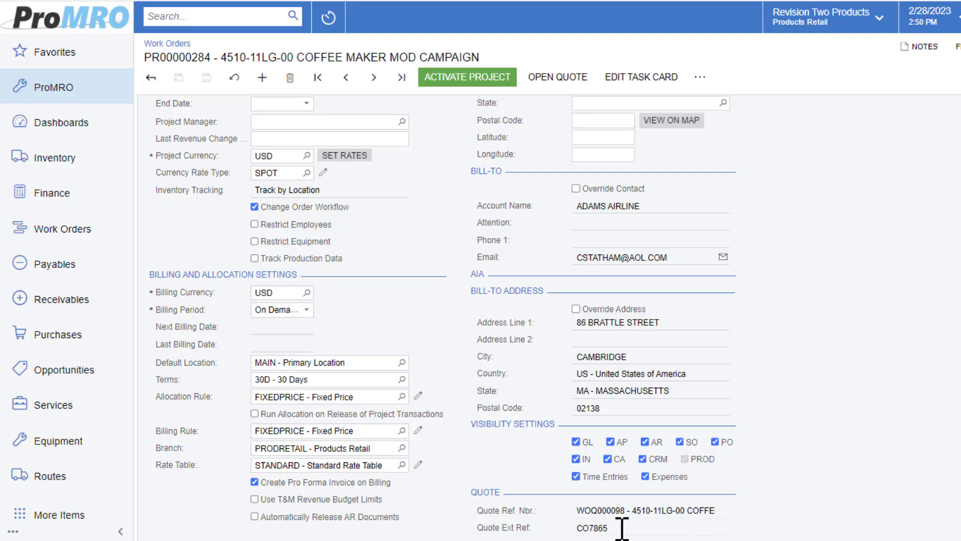
{"action": "scroll", "coordinate": [898, 373], "scroll_direction": "up", "scroll_amount": 5}
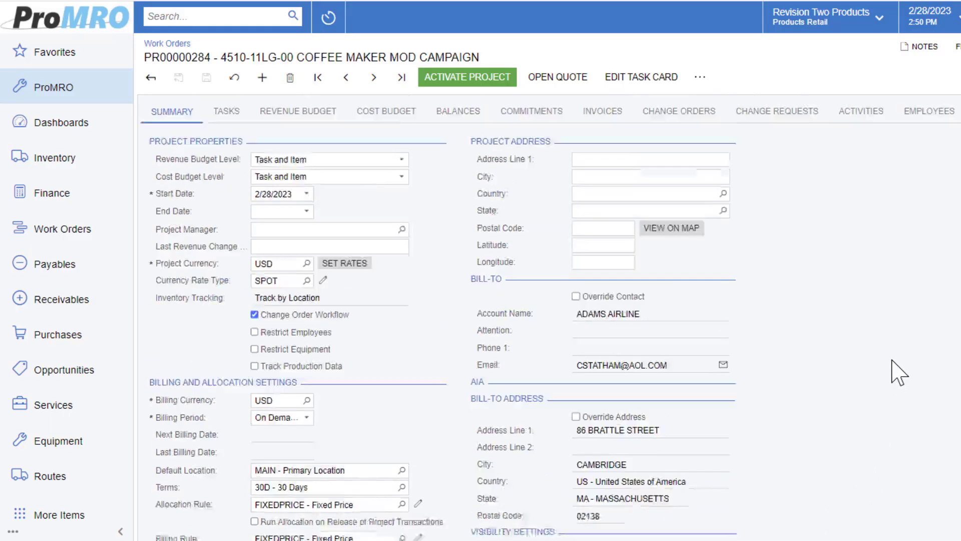
{"action": "left_click", "coordinate": [226, 244]}
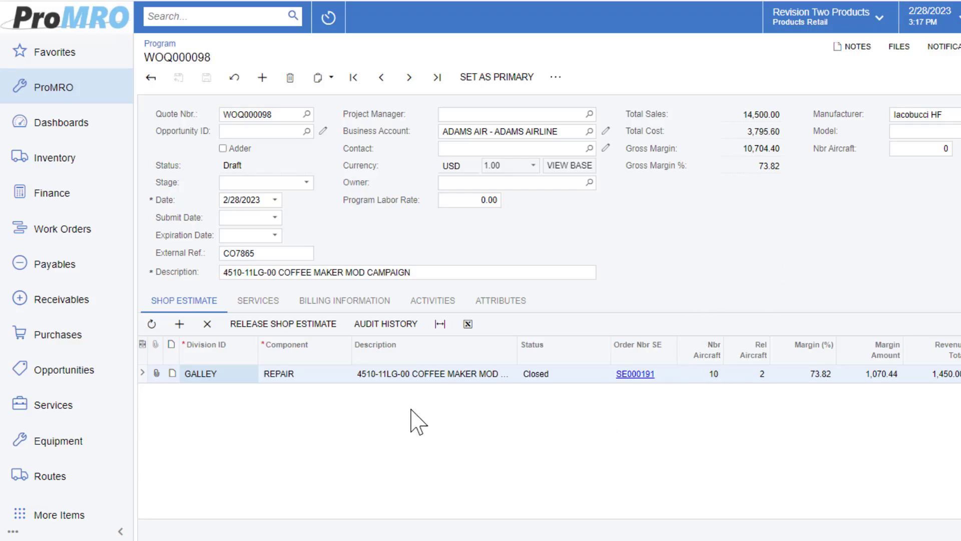
Step: Set the galley repair estimate's number of aircraft to 2, save the program quote and check its services
{"action": "left_click", "coordinate": [710, 376]}
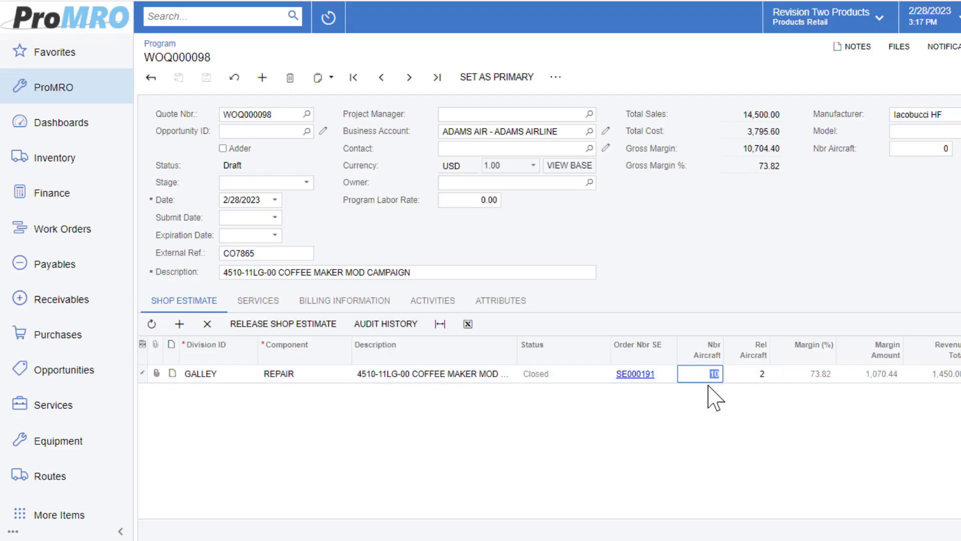
{"action": "type", "text": "2"}
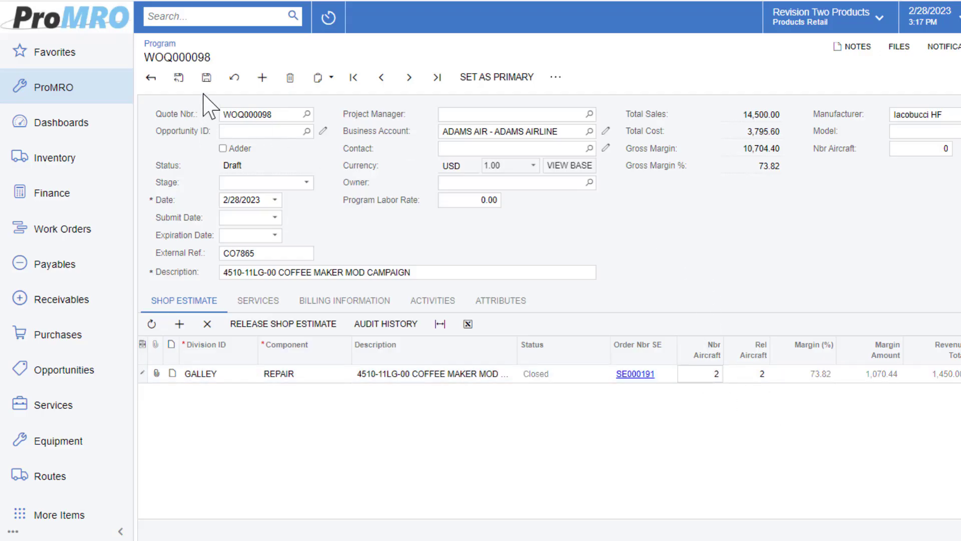
{"action": "left_click", "coordinate": [206, 77]}
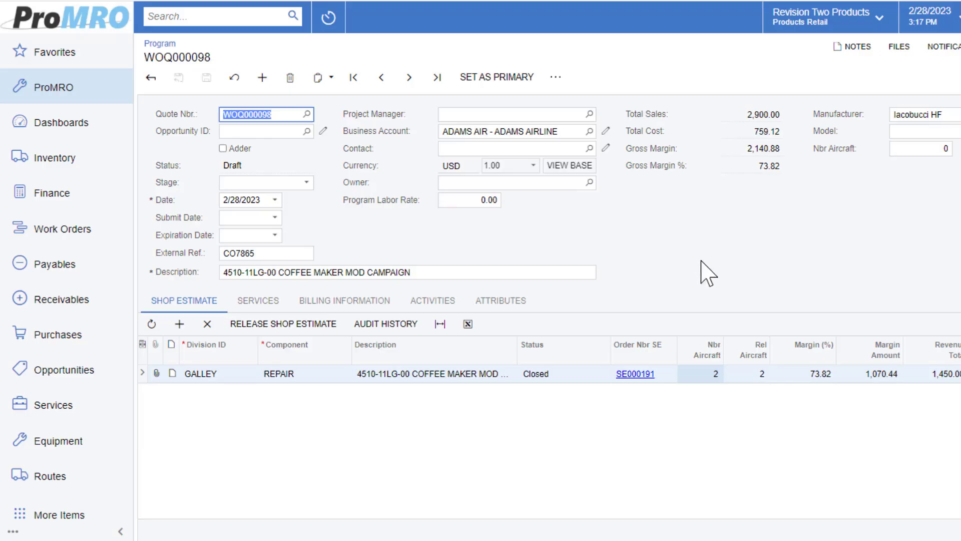
{"action": "left_click", "coordinate": [257, 300]}
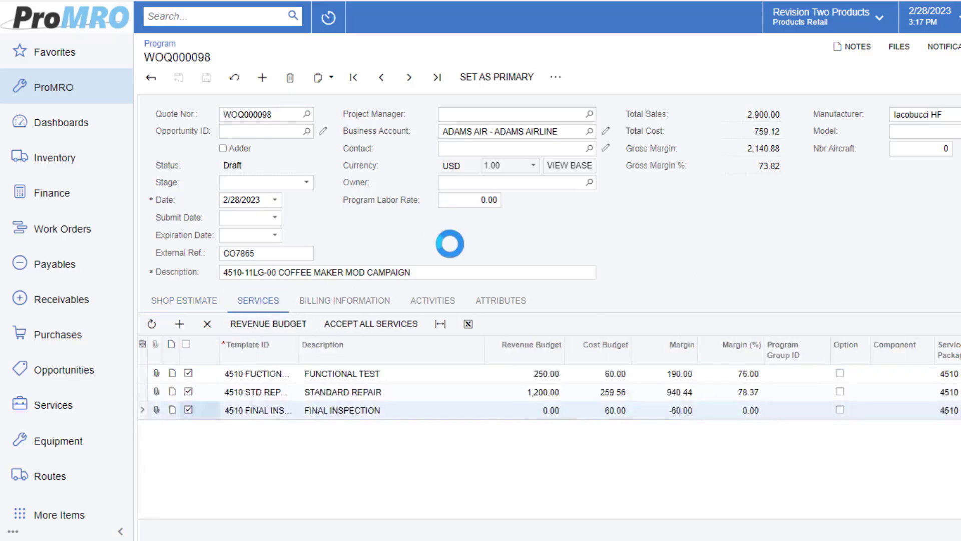
{"action": "left_click", "coordinate": [198, 303]}
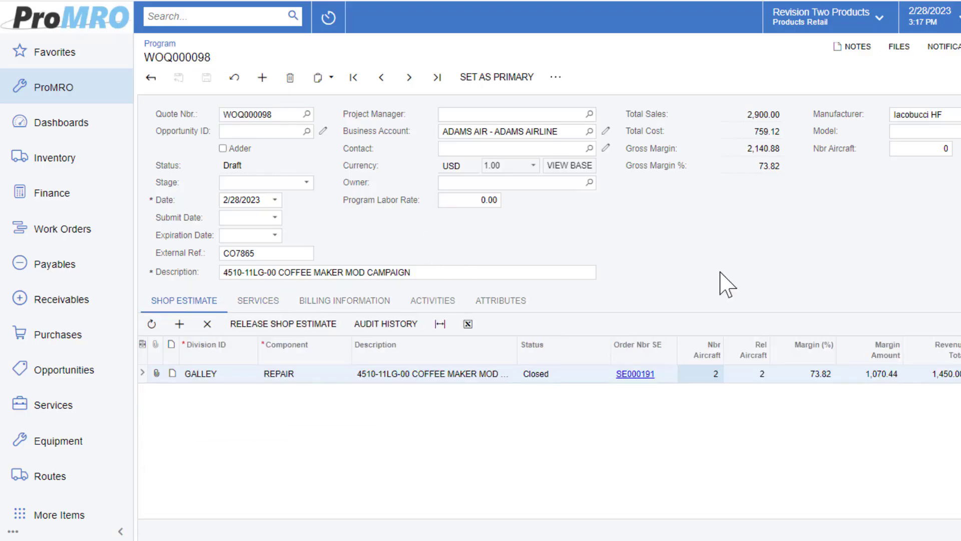
Step: Try to release the galley shop estimate again, and set its number of aircraft to 5 and save the quote
{"action": "left_click", "coordinate": [260, 326]}
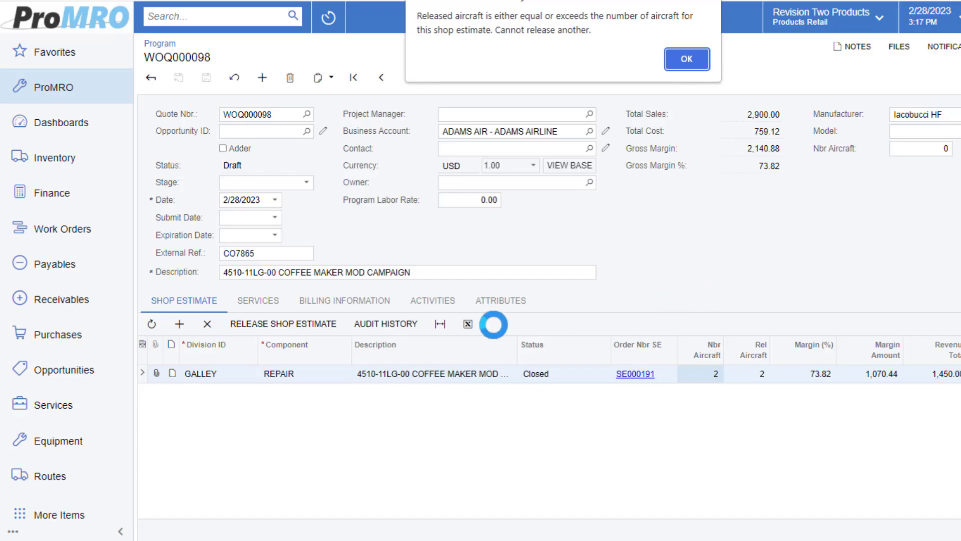
{"action": "left_click", "coordinate": [689, 60]}
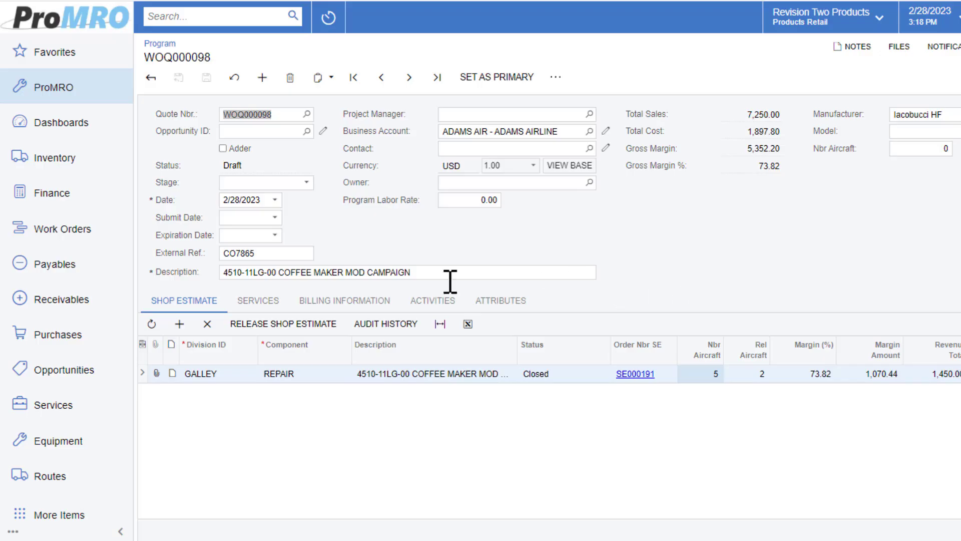
Step: Review the audit history of work orders released from the galley shop estimate and close it
{"action": "left_click", "coordinate": [384, 325]}
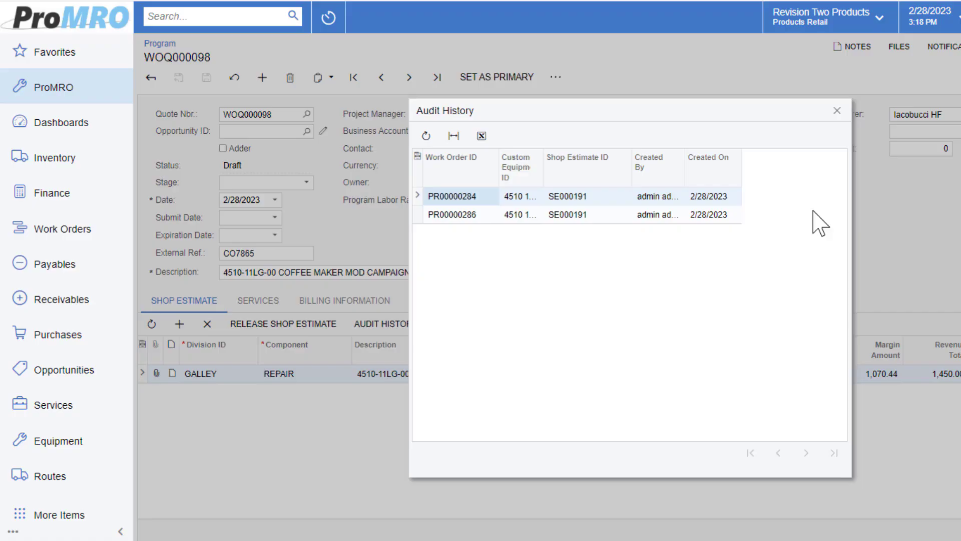
{"action": "left_click", "coordinate": [837, 110]}
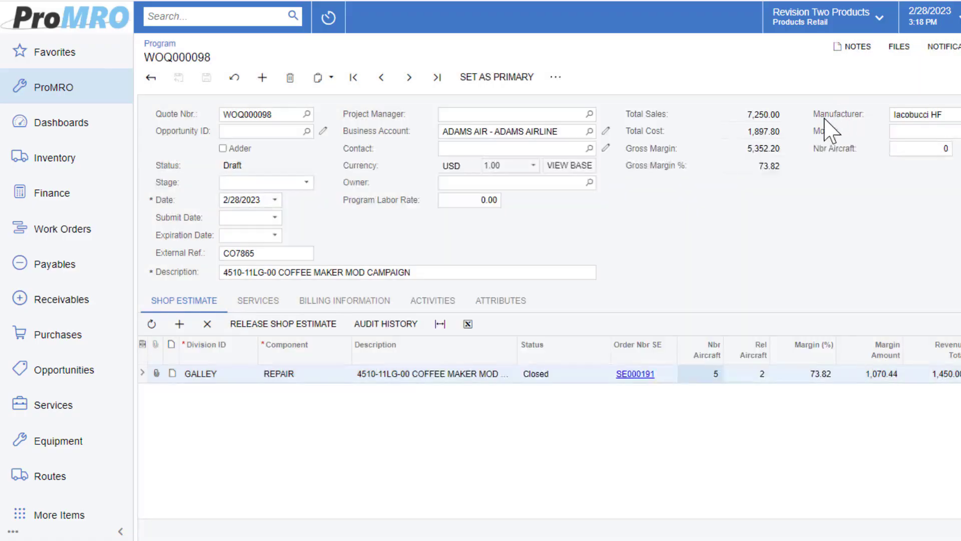
{"action": "left_click", "coordinate": [401, 323]}
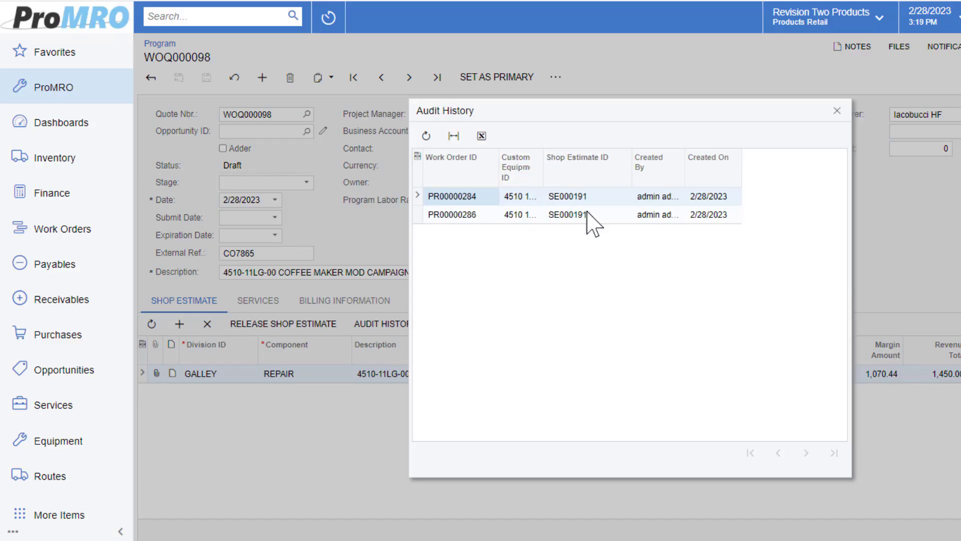
{"action": "left_click", "coordinate": [837, 112]}
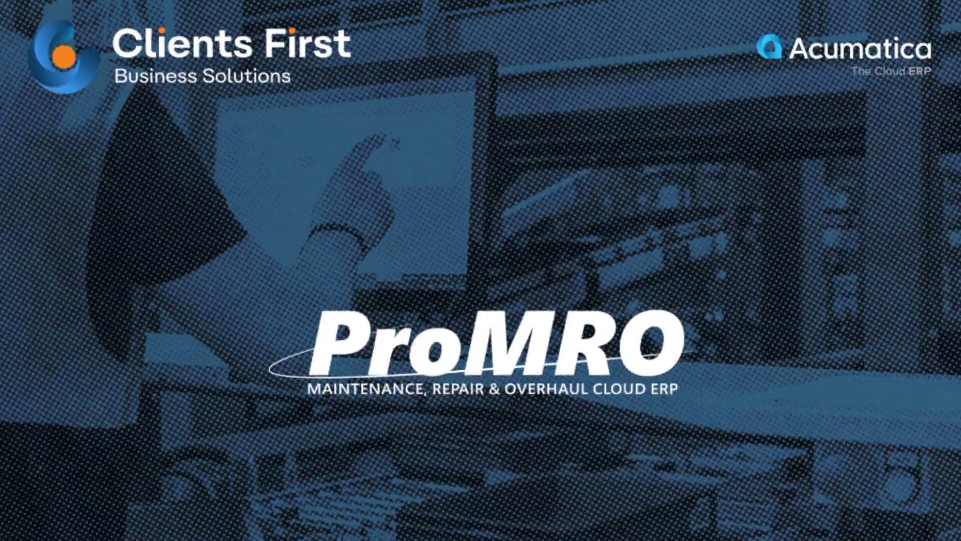